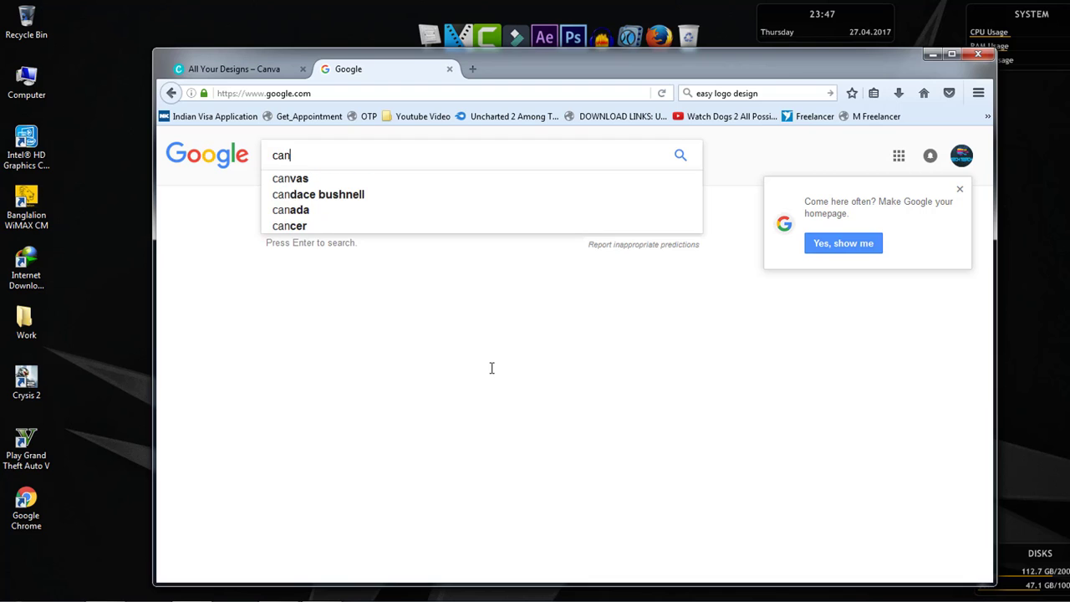
- Search Google for canva and open the Canva website from the results
{"action": "key", "text": "Return"}
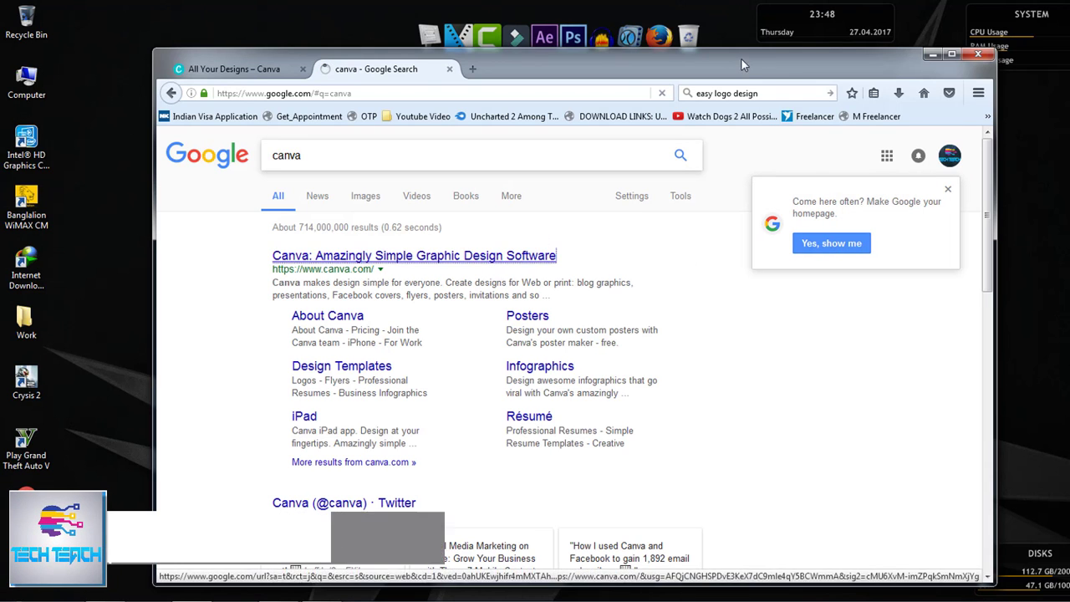
{"action": "left_click", "coordinate": [496, 264]}
- Close the duplicate Canva tab and create a new Logo design from the Marketing Materials section
{"action": "left_click", "coordinate": [222, 78]}
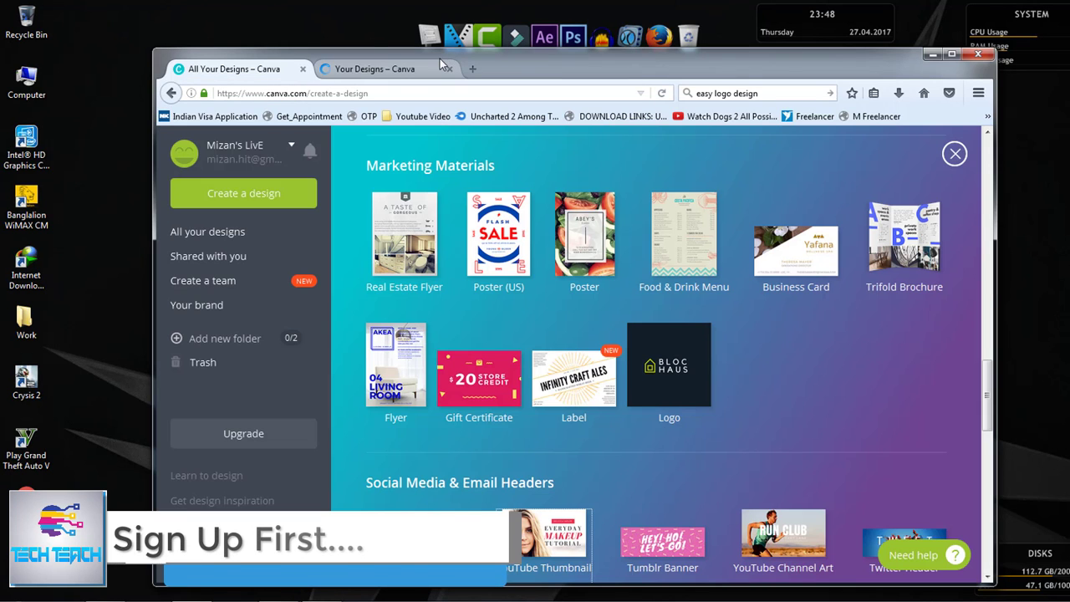
{"action": "left_click", "coordinate": [450, 69]}
{"action": "left_click_drag", "start_coordinate": [505, 63], "coordinate": [553, 64]}
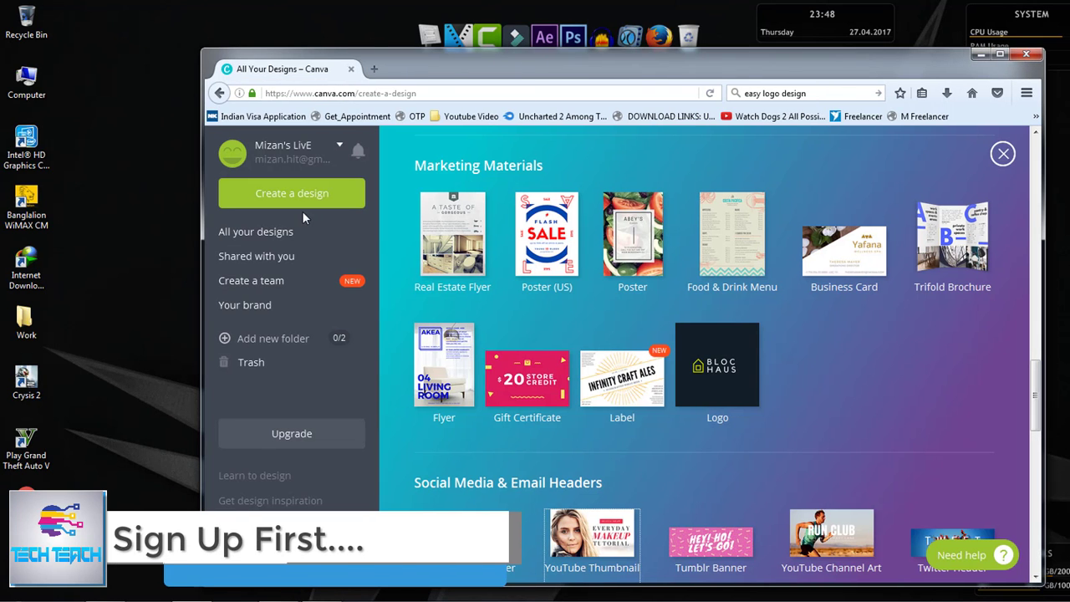
{"action": "left_click", "coordinate": [733, 383]}
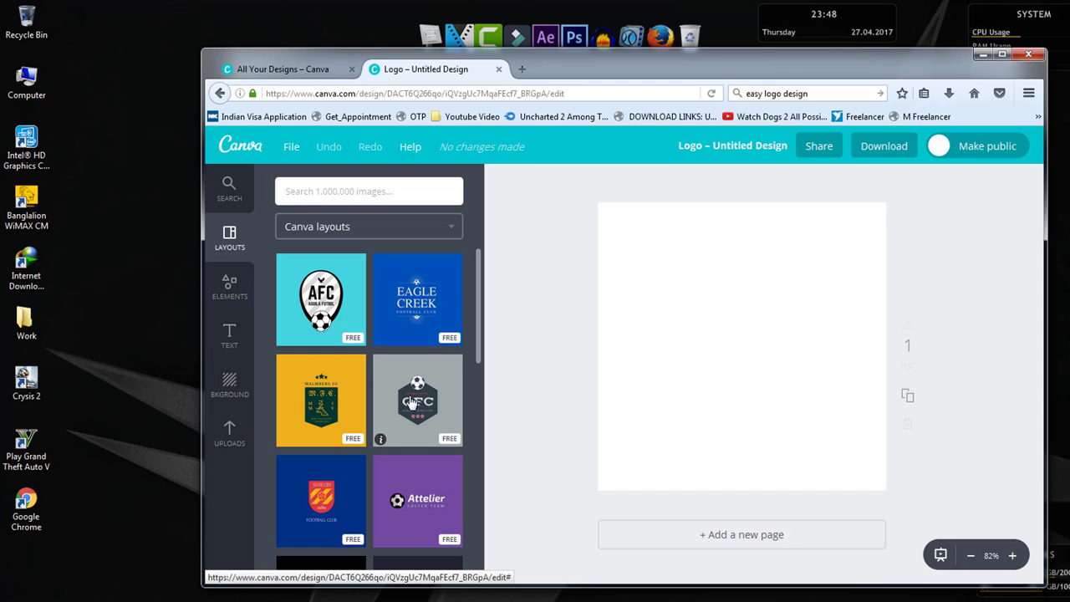
- Apply the free FASTPLAY Action Sports layout to the blank logo page
{"action": "scroll", "coordinate": [411, 403], "scroll_direction": "down", "scroll_amount": 3}
{"action": "scroll", "coordinate": [401, 434], "scroll_direction": "down", "scroll_amount": 3}
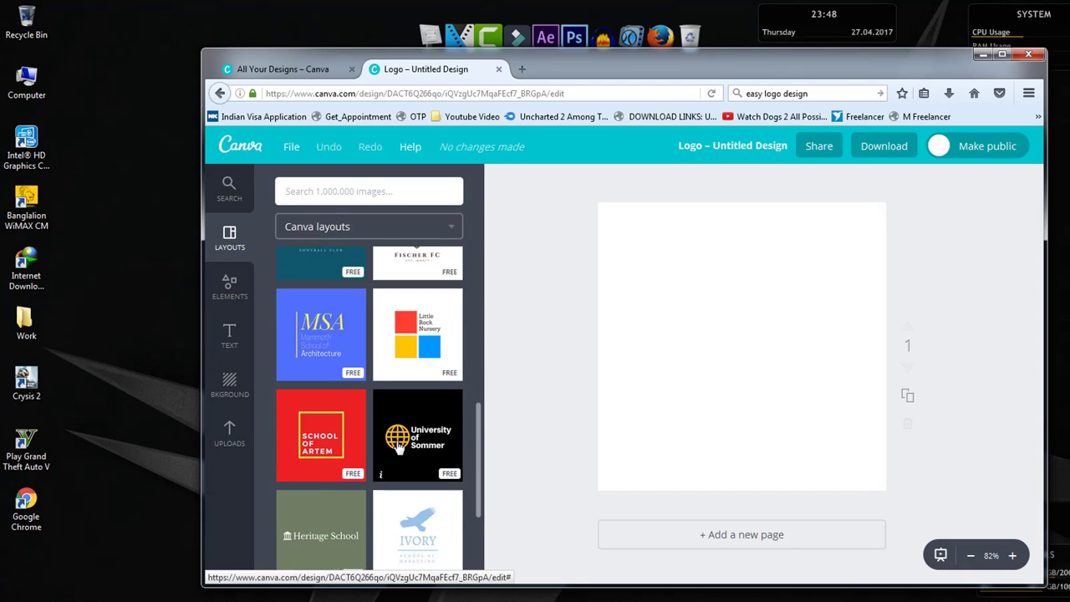
{"action": "scroll", "coordinate": [400, 449], "scroll_direction": "down", "scroll_amount": 2}
{"action": "scroll", "coordinate": [387, 463], "scroll_direction": "down", "scroll_amount": 1}
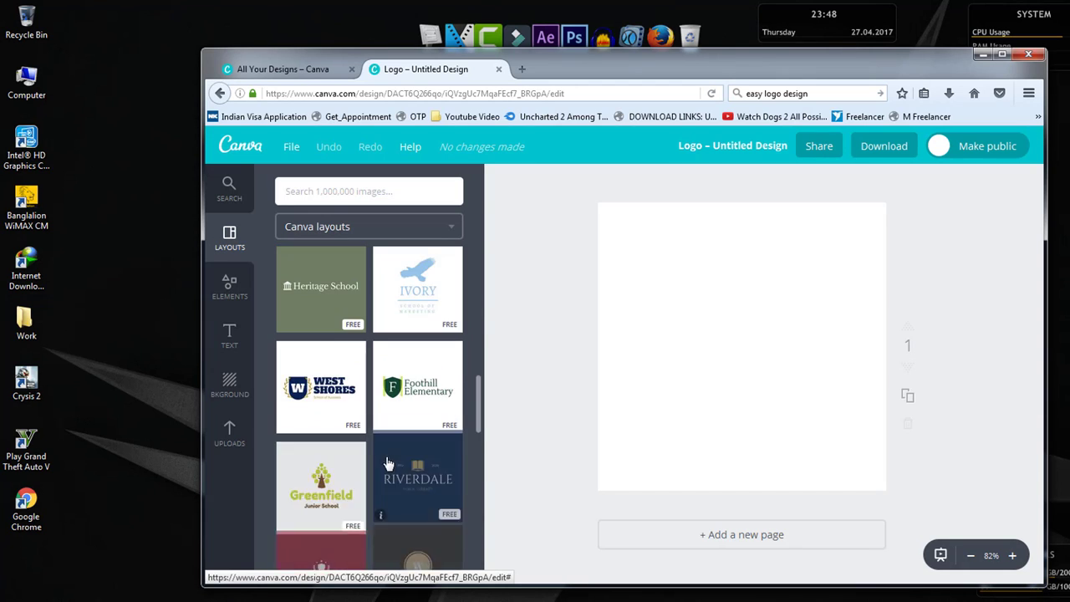
{"action": "scroll", "coordinate": [388, 463], "scroll_direction": "down", "scroll_amount": 2}
{"action": "scroll", "coordinate": [389, 463], "scroll_direction": "down", "scroll_amount": 2}
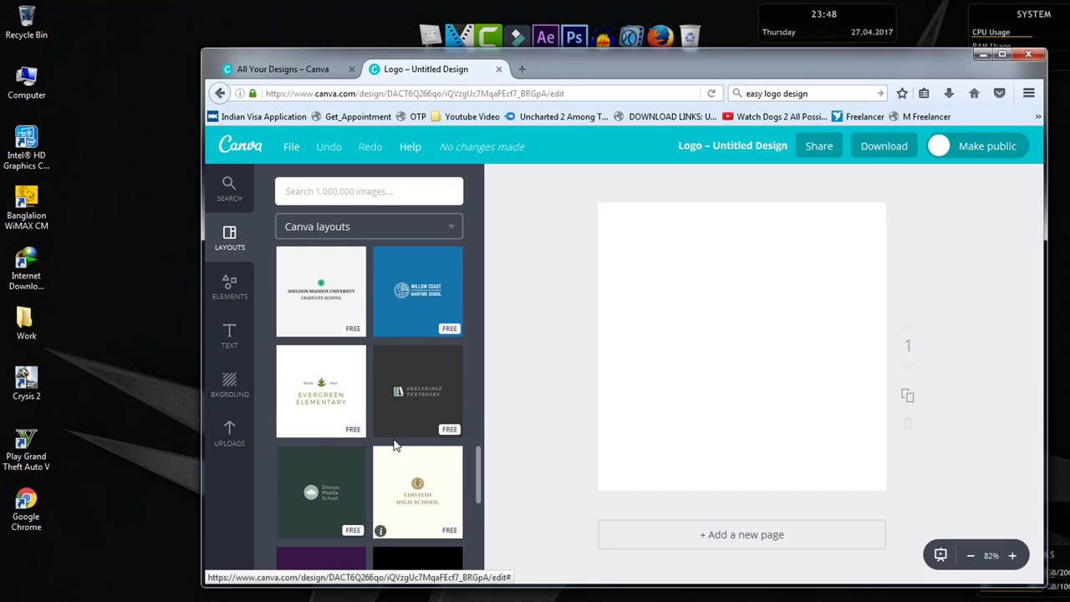
{"action": "scroll", "coordinate": [396, 447], "scroll_direction": "down", "scroll_amount": 2}
{"action": "scroll", "coordinate": [384, 449], "scroll_direction": "down", "scroll_amount": 2}
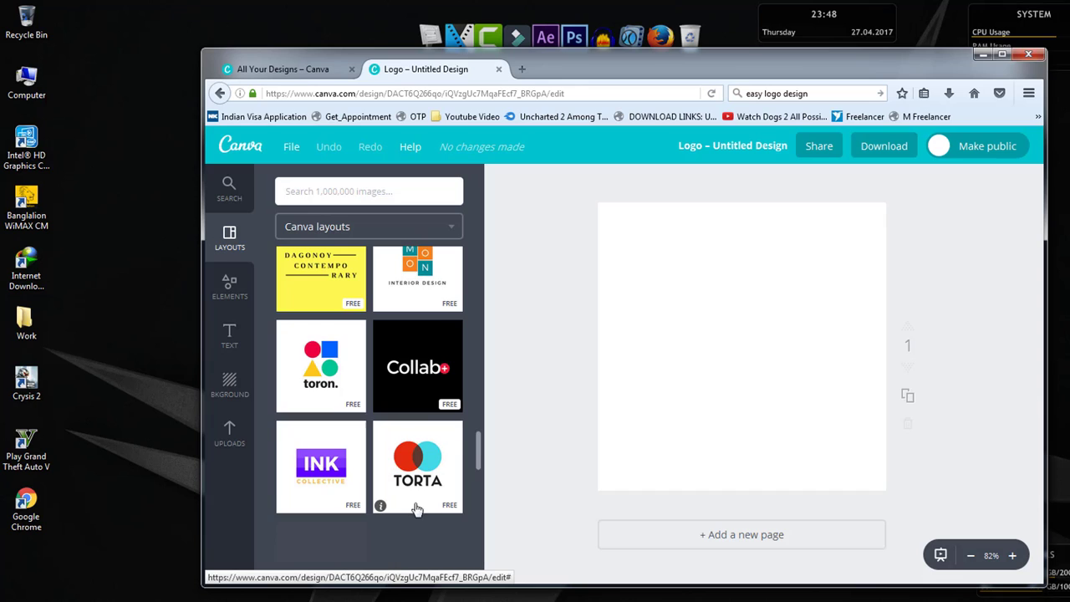
{"action": "scroll", "coordinate": [378, 450], "scroll_direction": "down", "scroll_amount": 2}
{"action": "scroll", "coordinate": [393, 448], "scroll_direction": "down", "scroll_amount": 2}
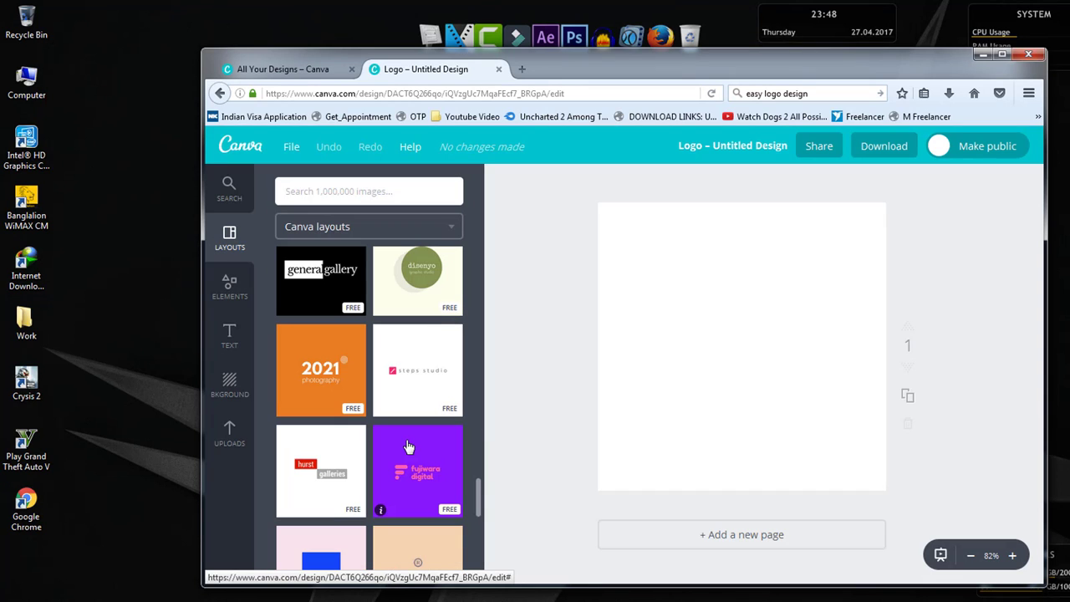
{"action": "scroll", "coordinate": [410, 442], "scroll_direction": "down", "scroll_amount": 2}
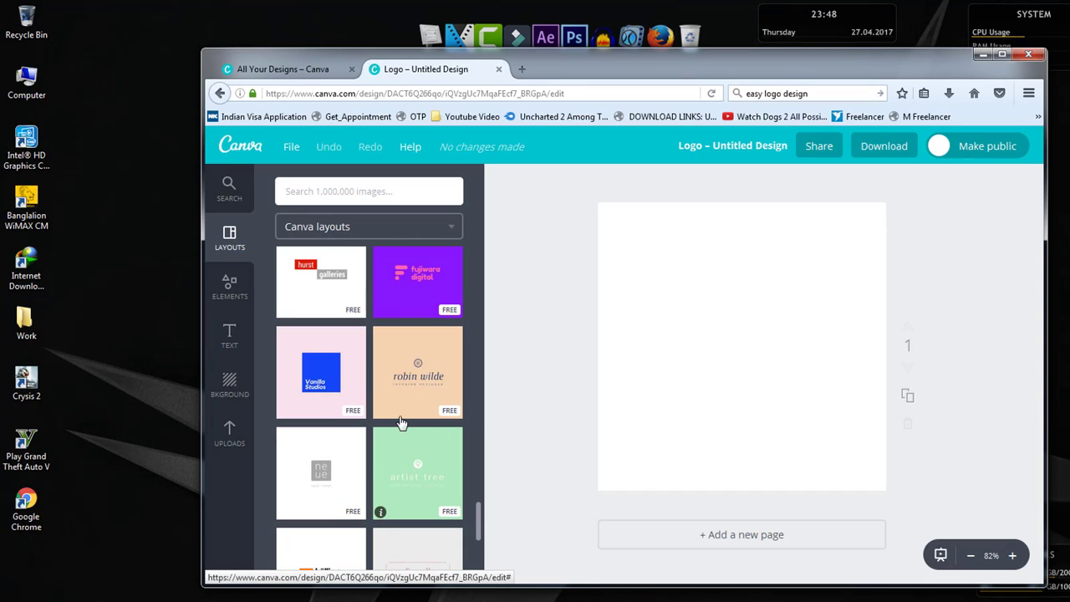
{"action": "scroll", "coordinate": [414, 451], "scroll_direction": "down", "scroll_amount": 3}
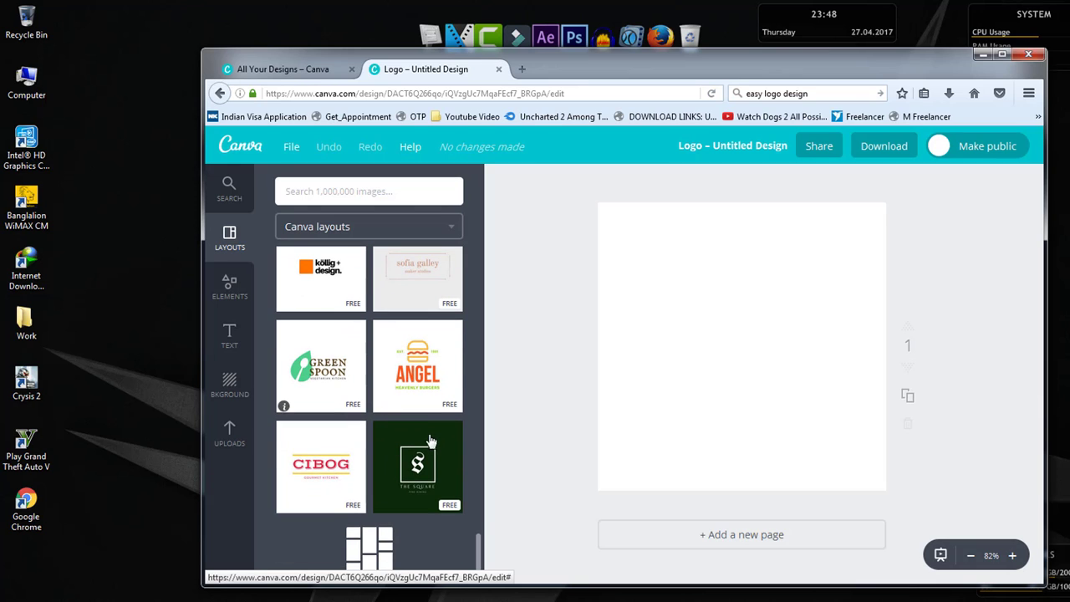
{"action": "scroll", "coordinate": [422, 448], "scroll_direction": "down", "scroll_amount": 3}
{"action": "scroll", "coordinate": [401, 429], "scroll_direction": "down", "scroll_amount": 5}
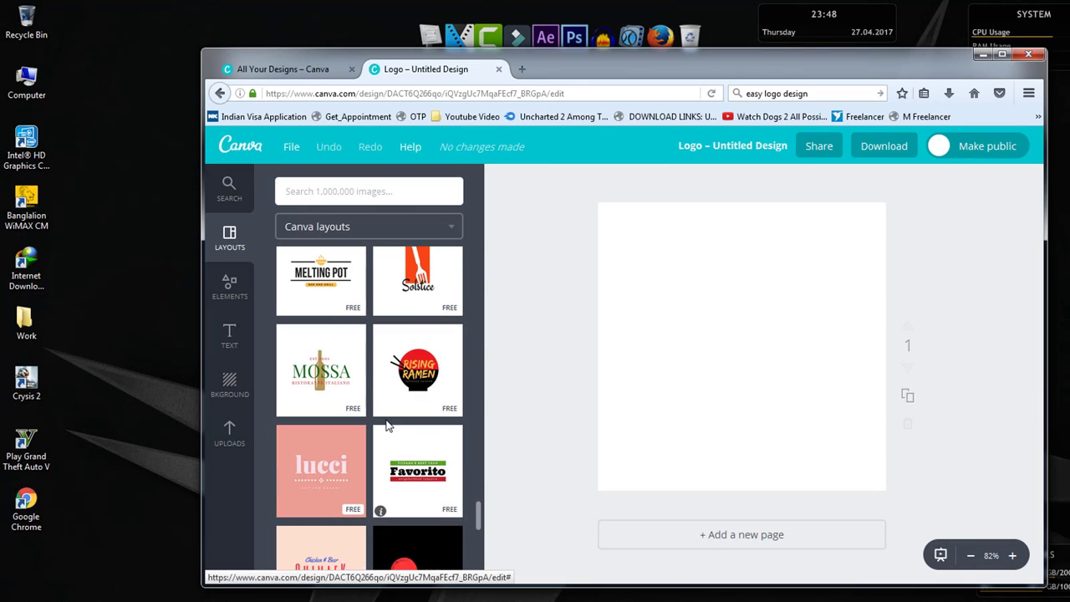
{"action": "scroll", "coordinate": [397, 428], "scroll_direction": "down", "scroll_amount": 3}
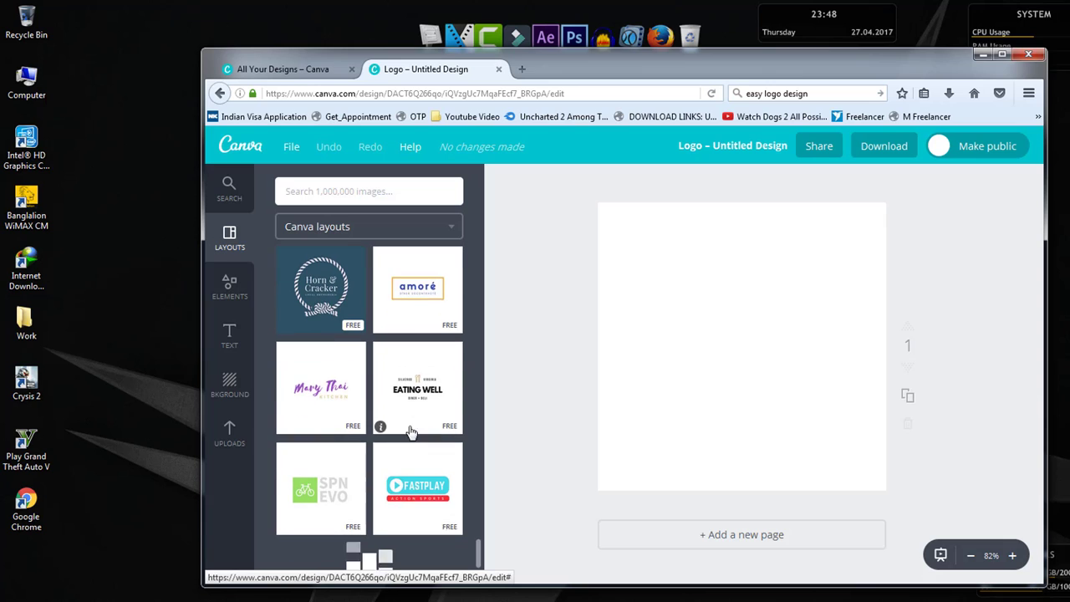
{"action": "scroll", "coordinate": [349, 427], "scroll_direction": "down", "scroll_amount": 2}
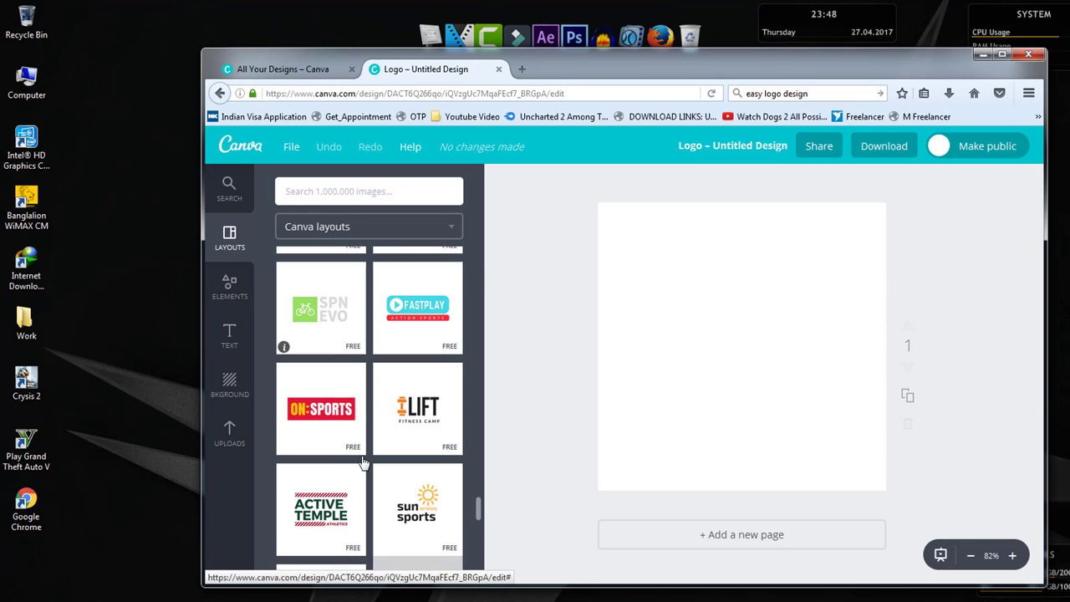
{"action": "left_click", "coordinate": [422, 337]}
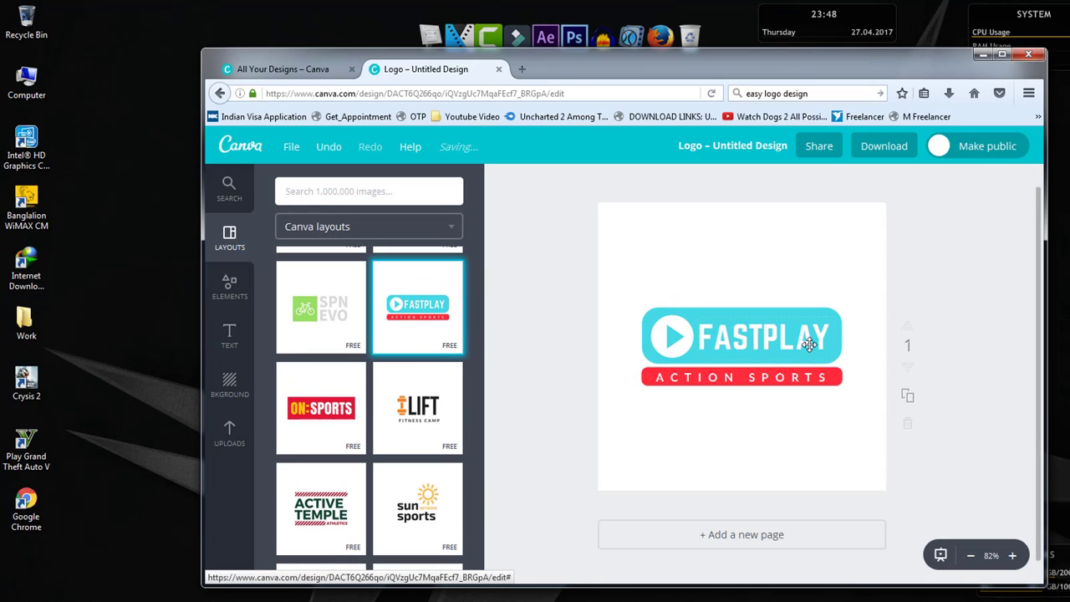
- Replace the FASTPLAY headline in the blue badge with TECH TEACH
{"action": "left_click", "coordinate": [780, 343]}
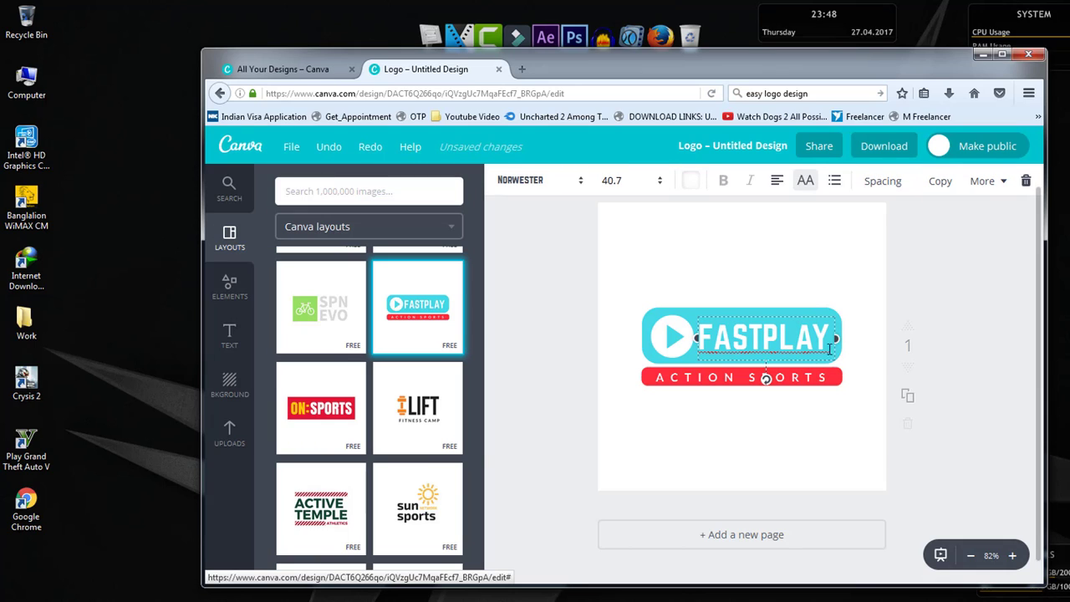
{"action": "left_click_drag", "start_coordinate": [830, 347], "coordinate": [701, 347]}
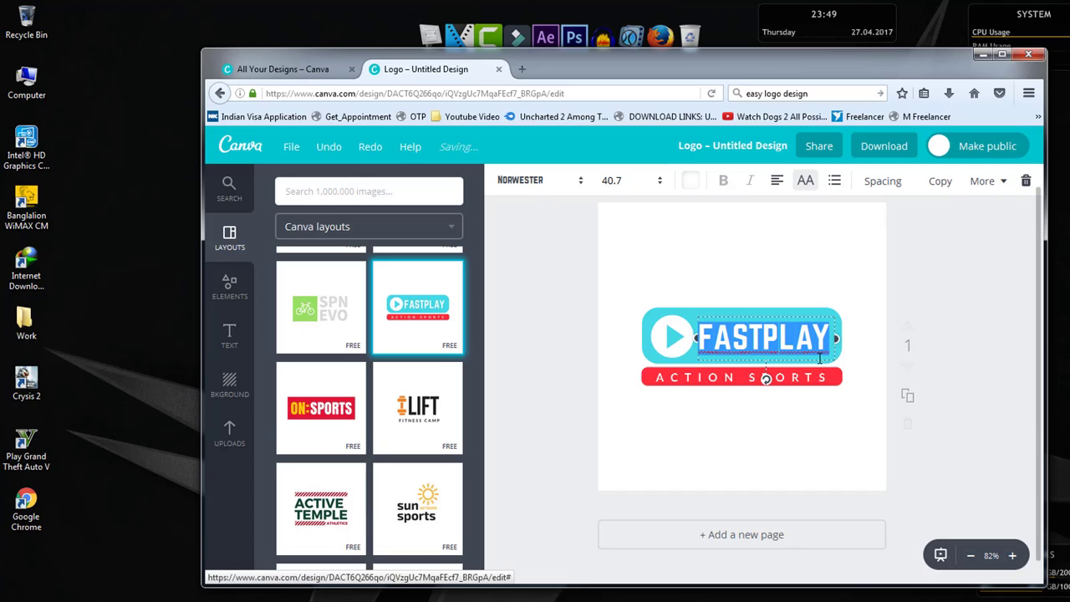
{"action": "left_click", "coordinate": [820, 357]}
{"action": "key", "text": "Return"}
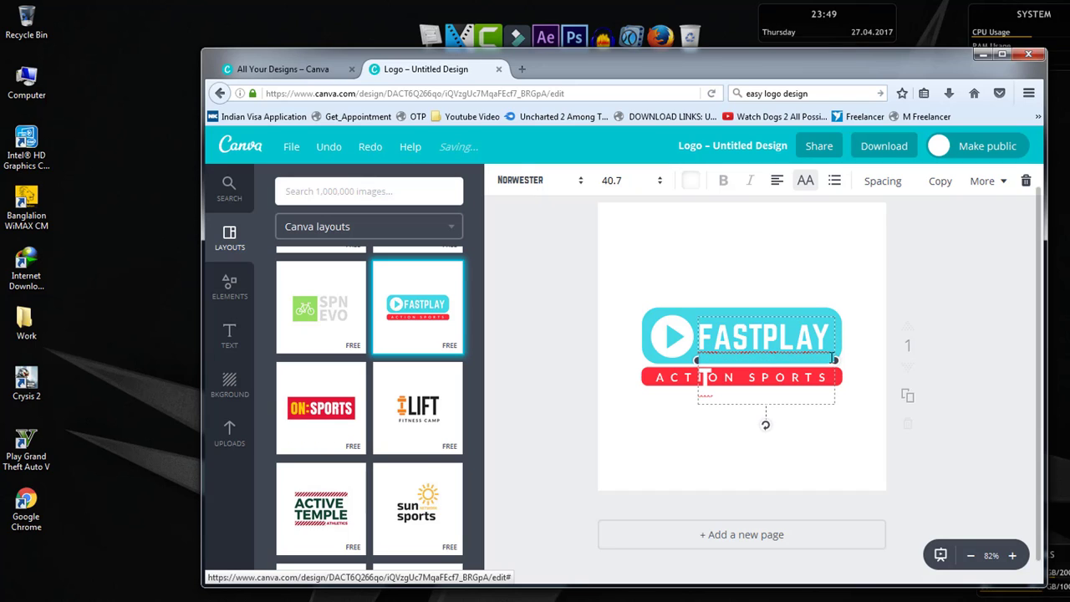
{"action": "type", "text": "T"}
{"action": "key", "text": "BackSpace"}
{"action": "key", "text": "BackSpace"}
{"action": "key", "text": "ctrl+a"}
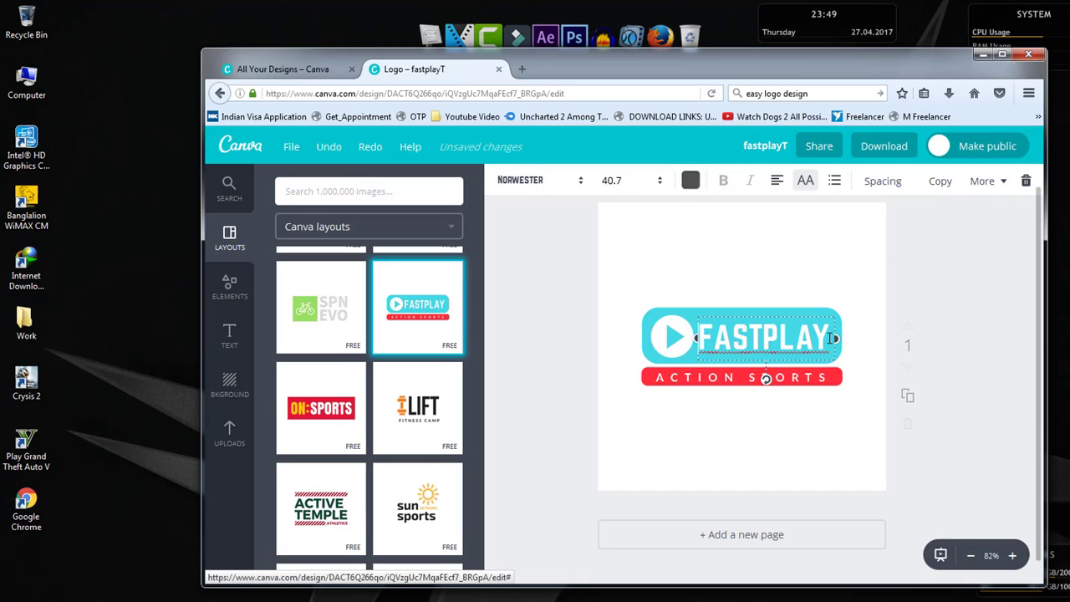
{"action": "key", "text": "BackSpace"}
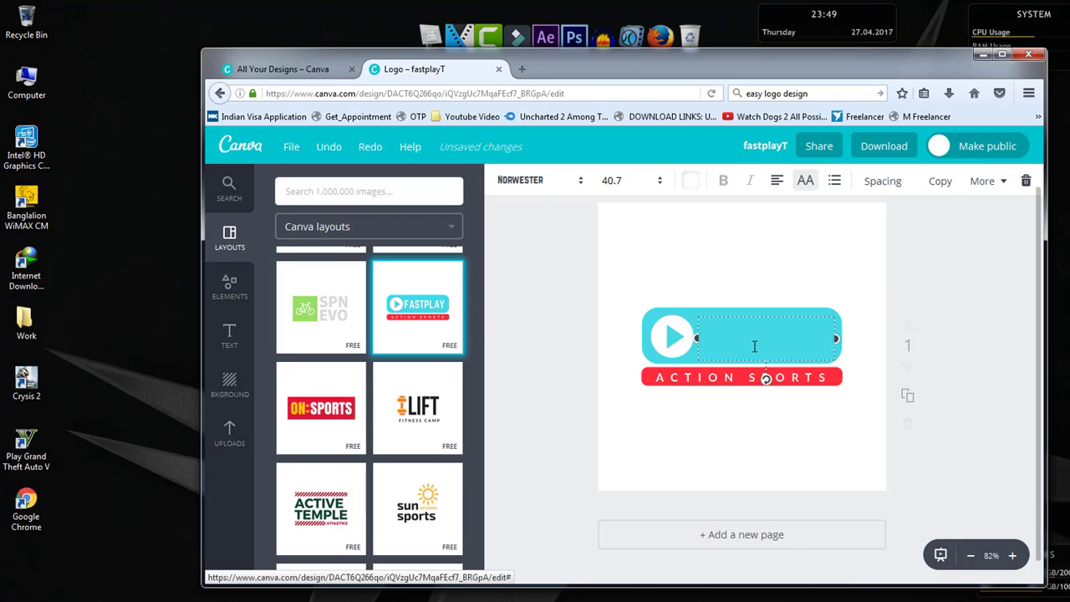
{"action": "type", "text": "T"}
{"action": "type", "text": "EA"}
{"action": "key", "text": "BackSpace"}
{"action": "key", "text": "BackSpace"}
{"action": "type", "text": "ECH"}
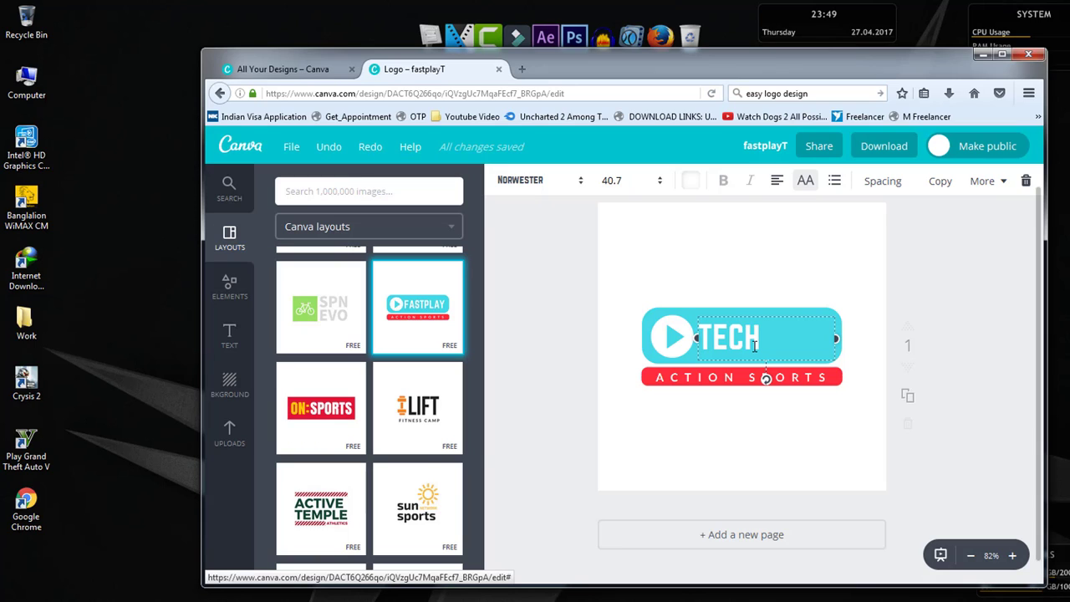
{"action": "type", "text": " TEA"}
{"action": "type", "text": "CH"}
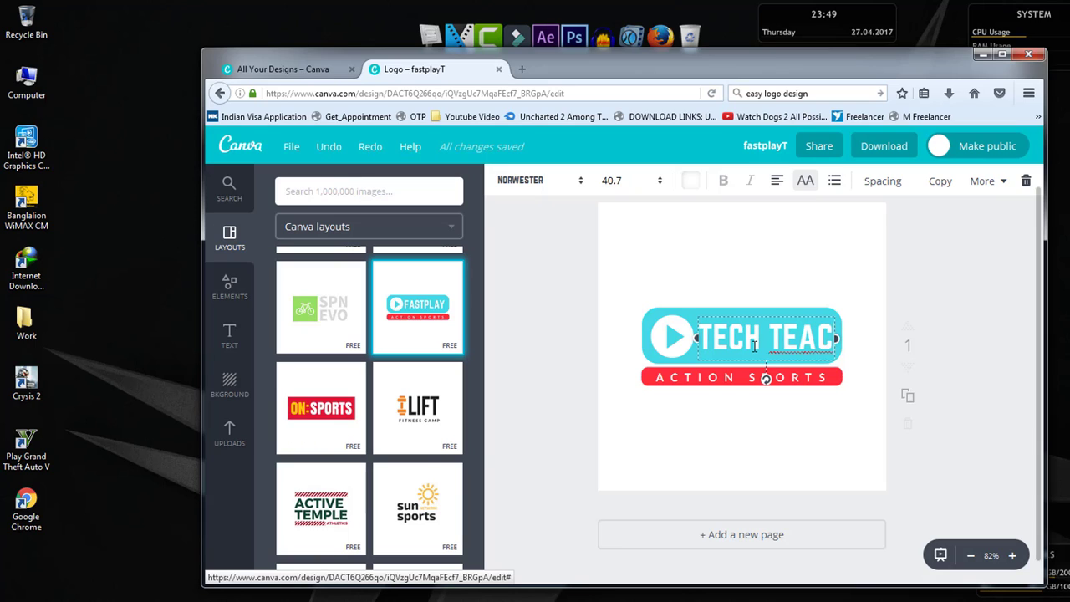
- Widen the TECH TEACH text box to fit on one line and set its font size to 36
{"action": "left_click_drag", "start_coordinate": [835, 360], "coordinate": [855, 360]}
{"action": "left_click", "coordinate": [849, 339]}
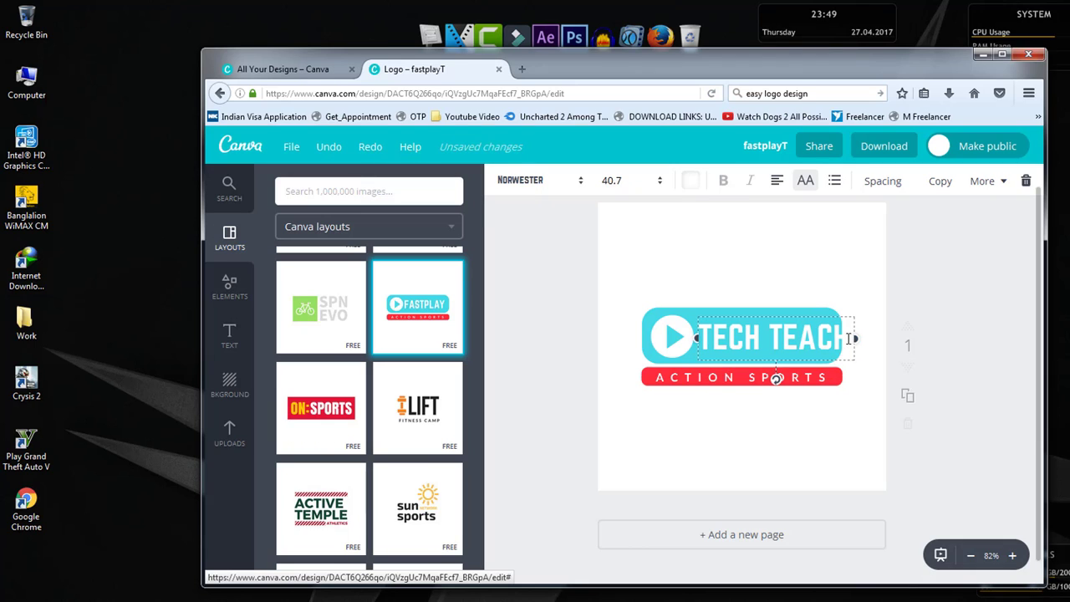
{"action": "double_click", "coordinate": [850, 338]}
{"action": "triple_click", "coordinate": [850, 339]}
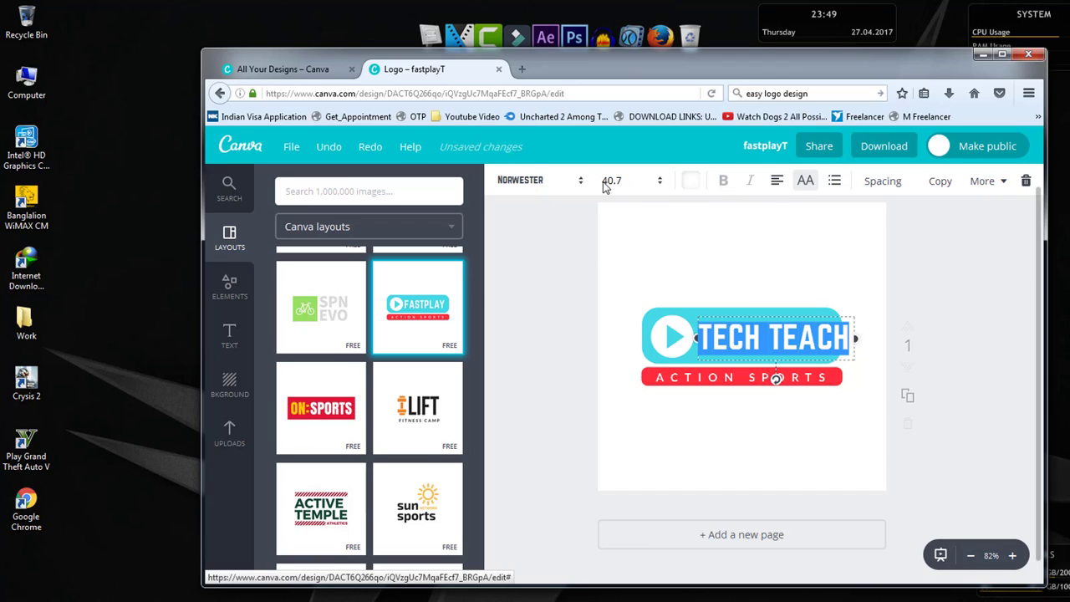
{"action": "left_click", "coordinate": [626, 182]}
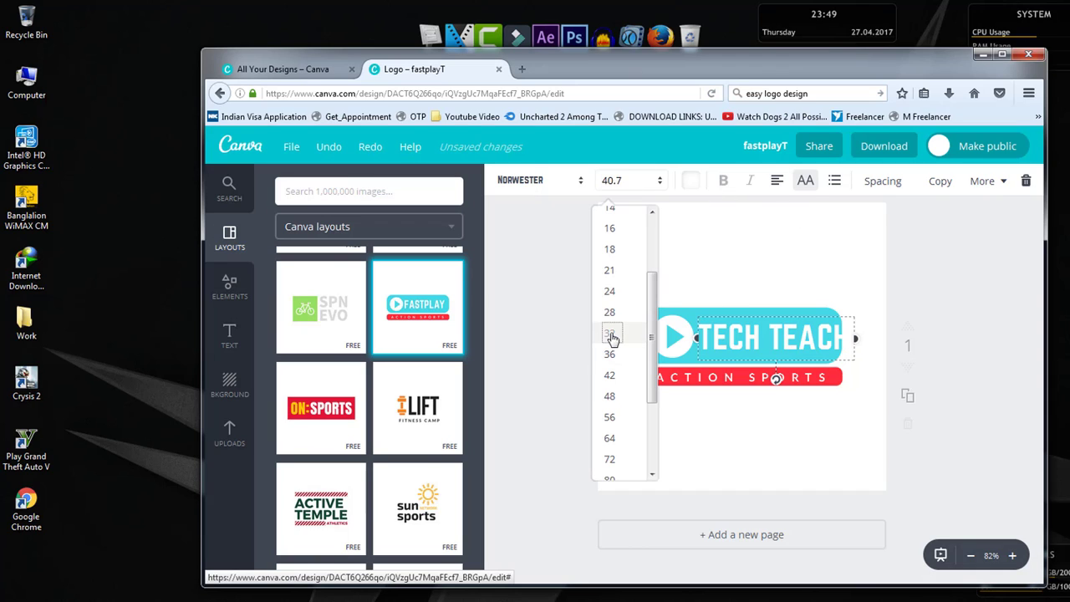
{"action": "left_click", "coordinate": [610, 335]}
{"action": "left_click", "coordinate": [636, 189]}
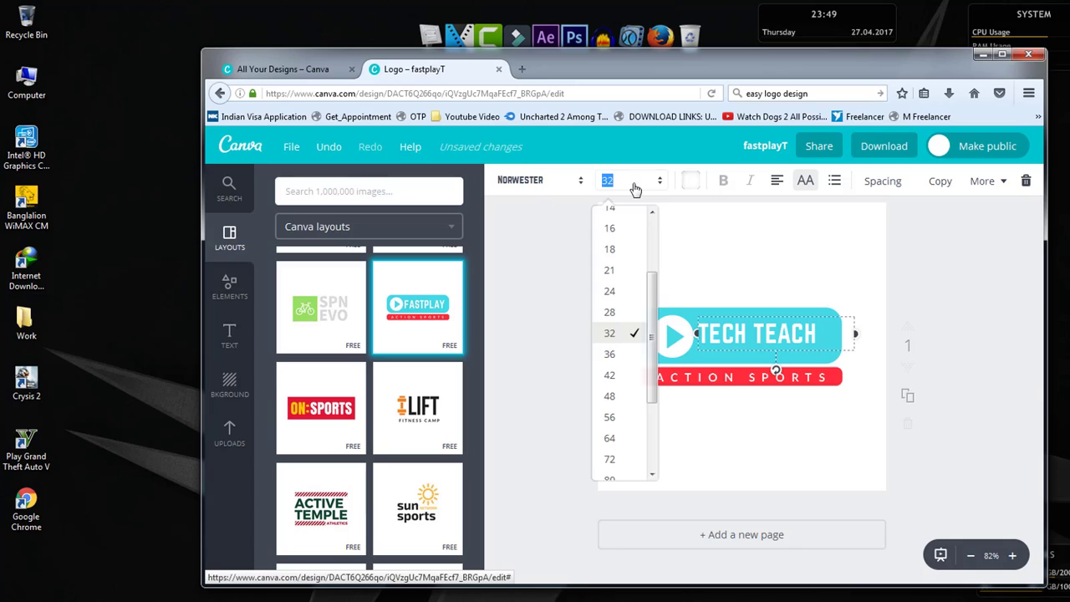
{"action": "left_click", "coordinate": [623, 354]}
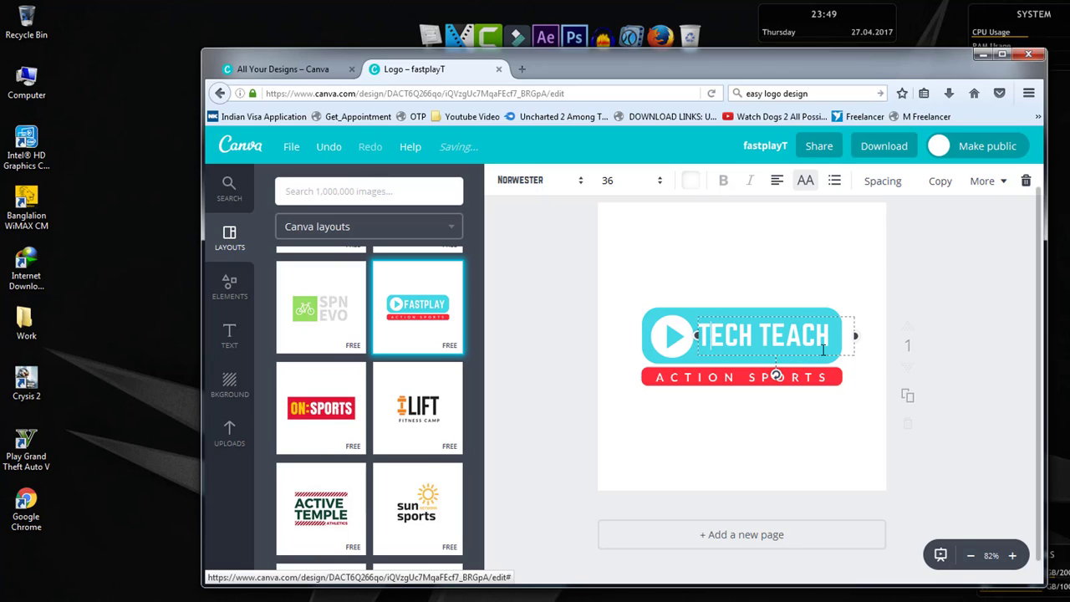
- Reposition the TECH TEACH text so it sits vertically centred beside the play icon in the blue badge
{"action": "left_click_drag", "start_coordinate": [823, 356], "coordinate": [827, 368]}
{"action": "left_click", "coordinate": [725, 287]}
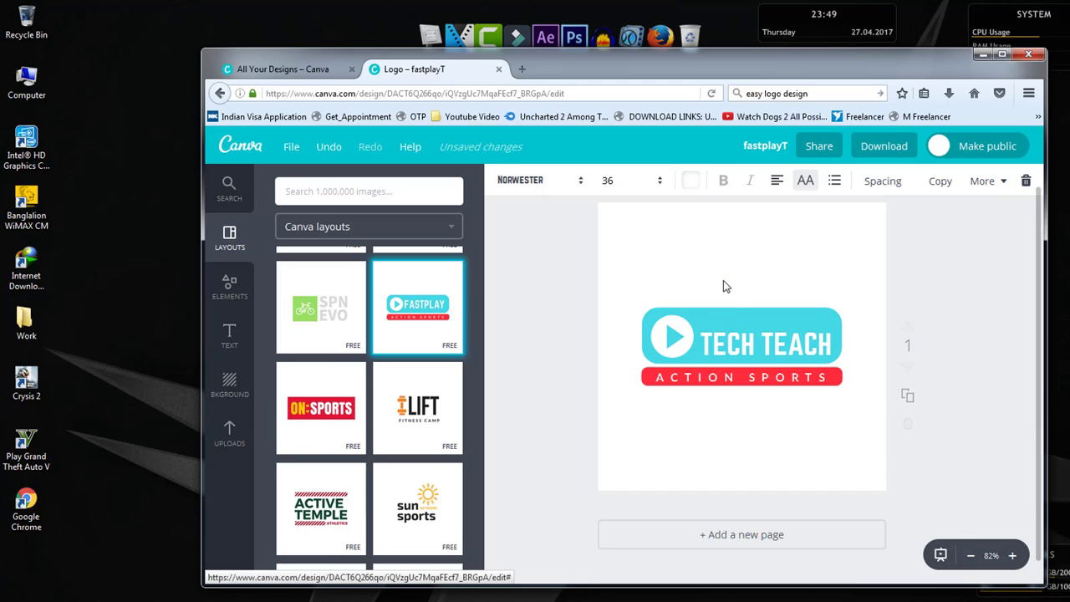
{"action": "left_click", "coordinate": [746, 346]}
{"action": "left_click_drag", "start_coordinate": [833, 369], "coordinate": [830, 361]}
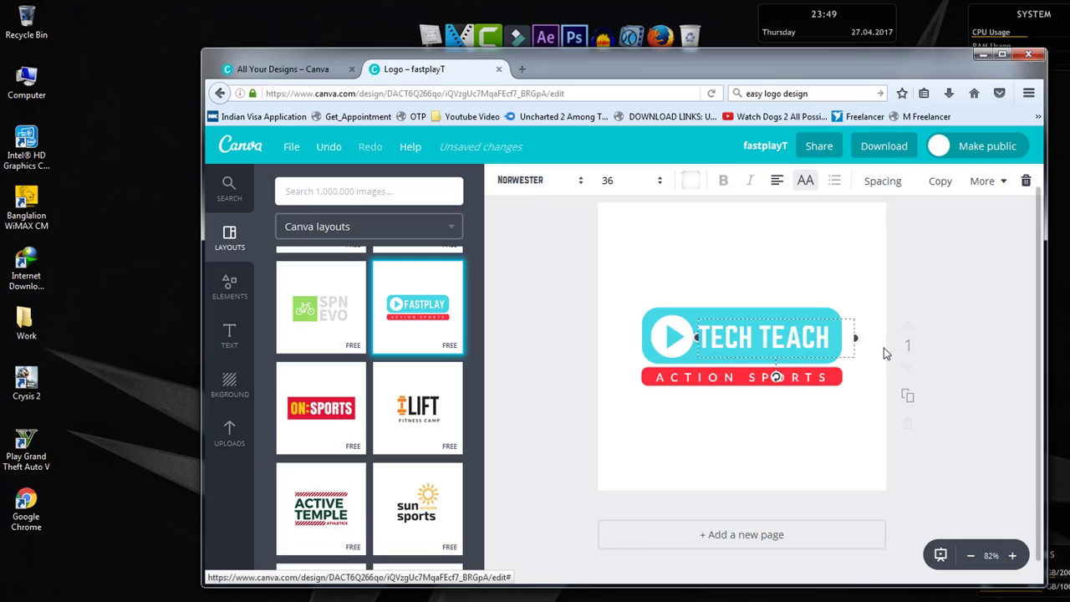
{"action": "left_click", "coordinate": [885, 353]}
- Replace the ACTION SPORTS tagline in the red bar with JANO ABON JANO
{"action": "left_click", "coordinate": [769, 376]}
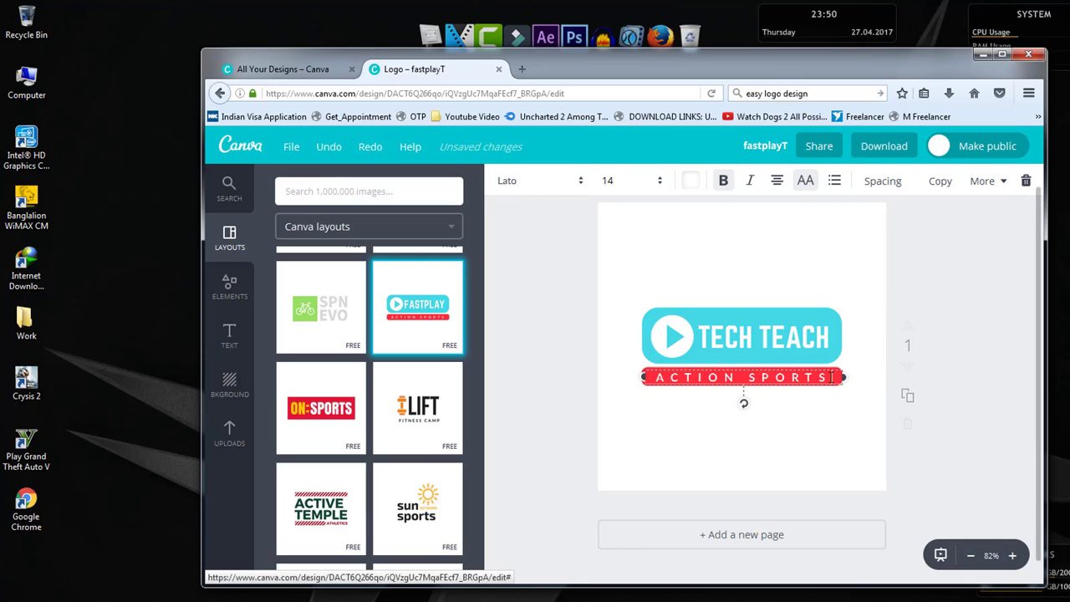
{"action": "left_click_drag", "start_coordinate": [834, 377], "coordinate": [657, 380]}
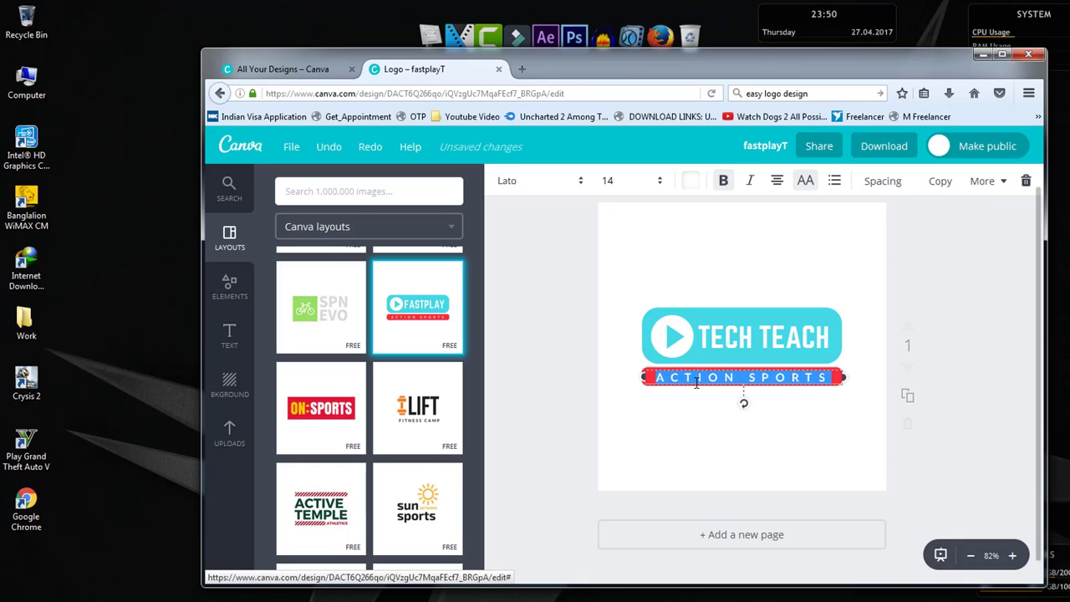
{"action": "type", "text": "JA"}
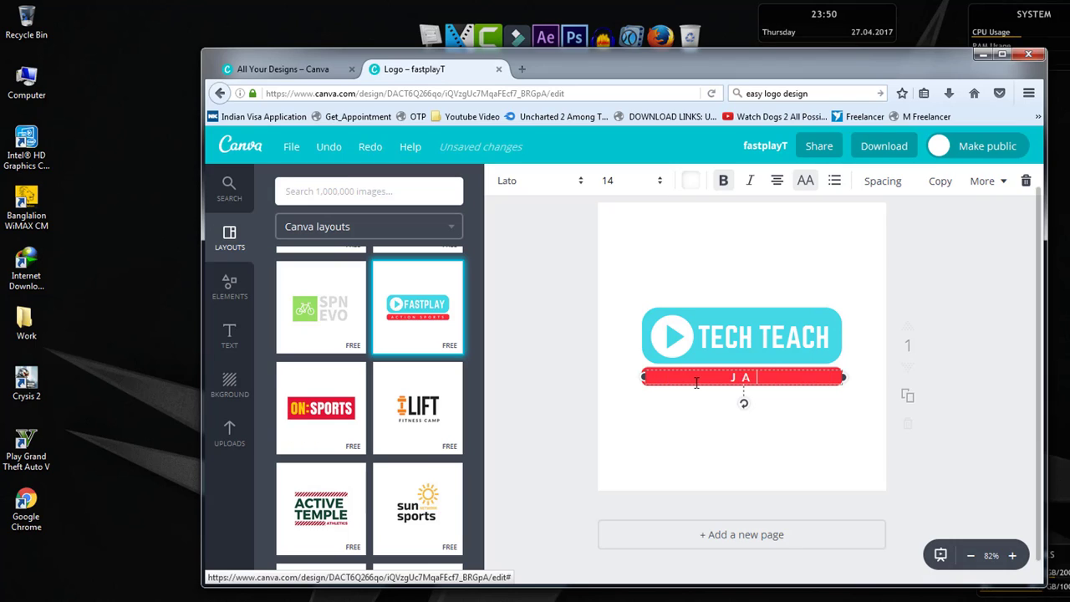
{"action": "type", "text": "NO ABON JANO"}
- Set the font size of the whole JANO ABON JANO tagline in the red bar to 12
{"action": "double_click", "coordinate": [839, 377]}
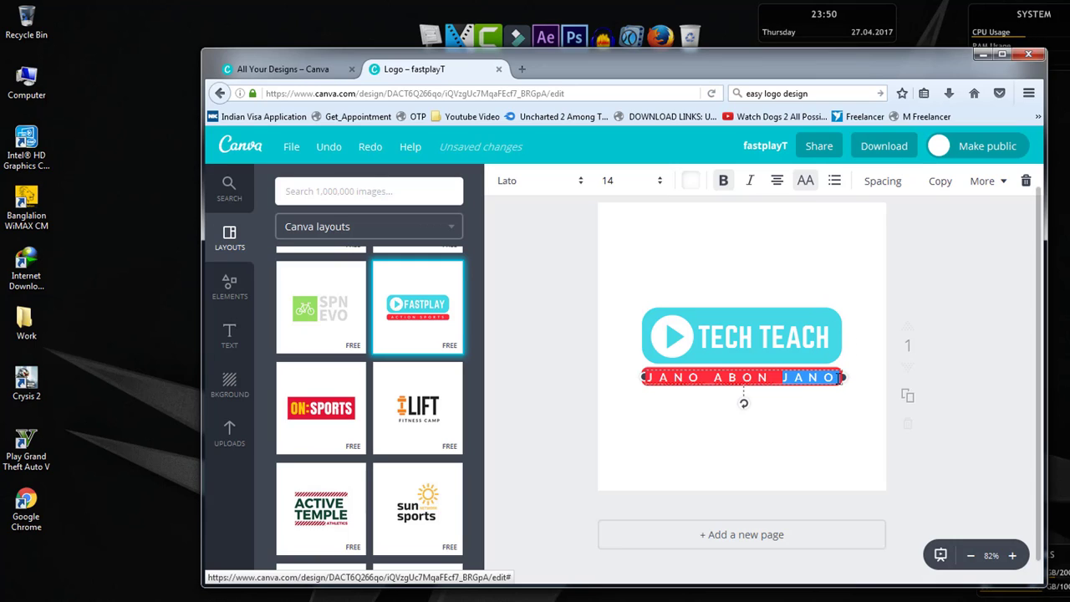
{"action": "triple_click", "coordinate": [829, 377]}
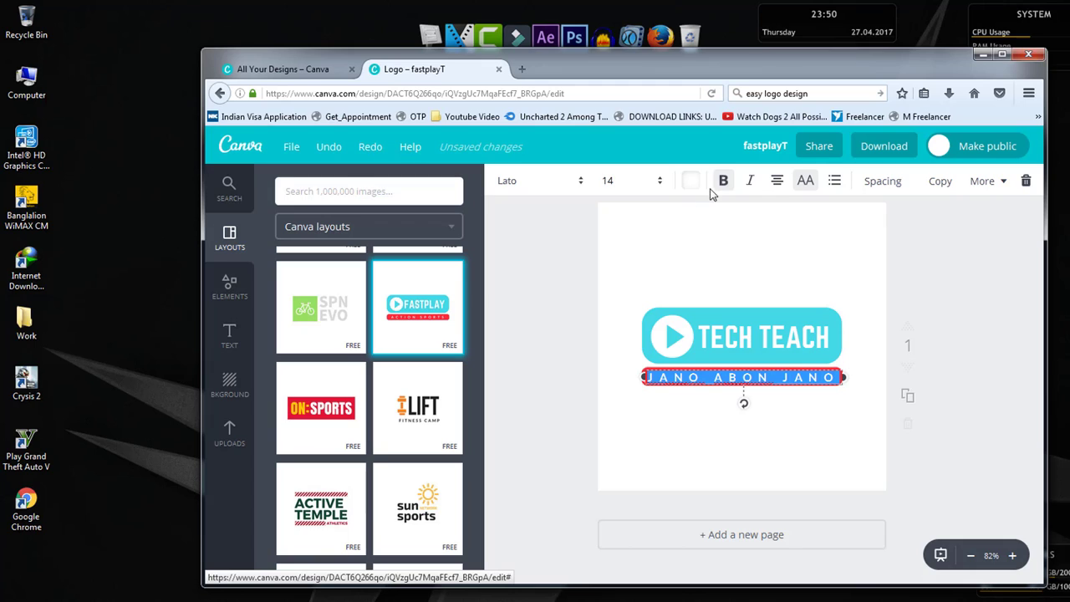
{"action": "left_click", "coordinate": [623, 182]}
{"action": "left_click", "coordinate": [617, 280]}
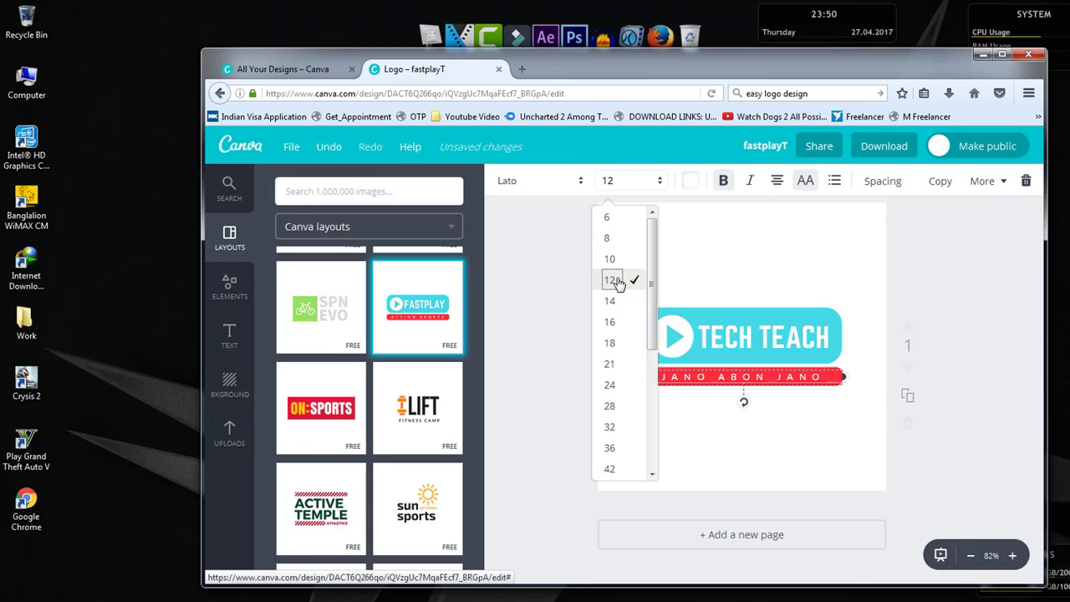
{"action": "left_click", "coordinate": [860, 328]}
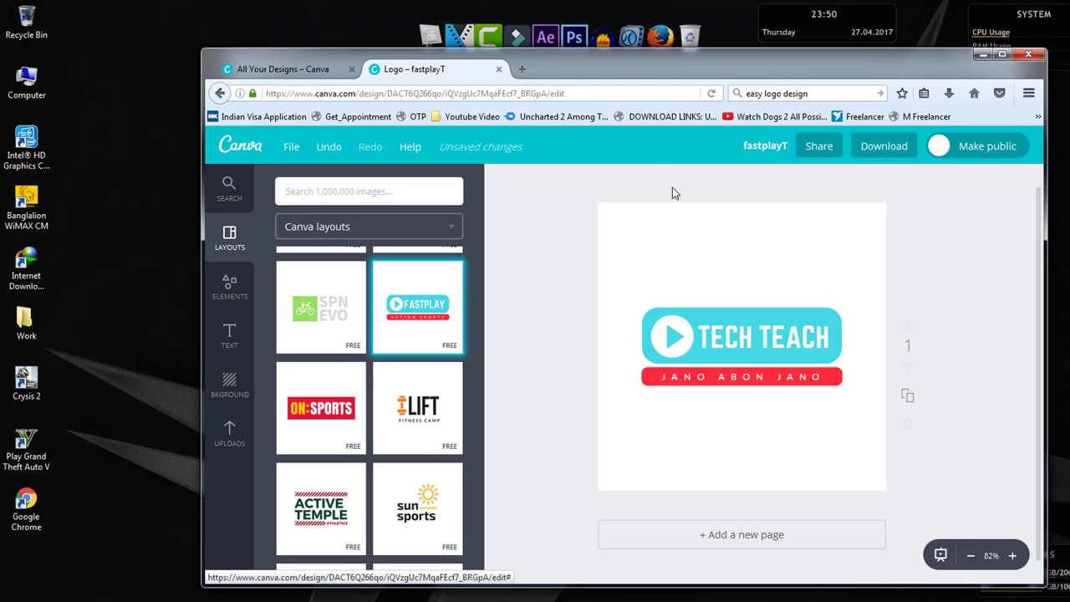
- Download the finished logo as a JPG and open fastplayT.jpg with Windows Photo Viewer
{"action": "left_click_drag", "start_coordinate": [774, 71], "coordinate": [785, 67]}
{"action": "left_click", "coordinate": [909, 147]}
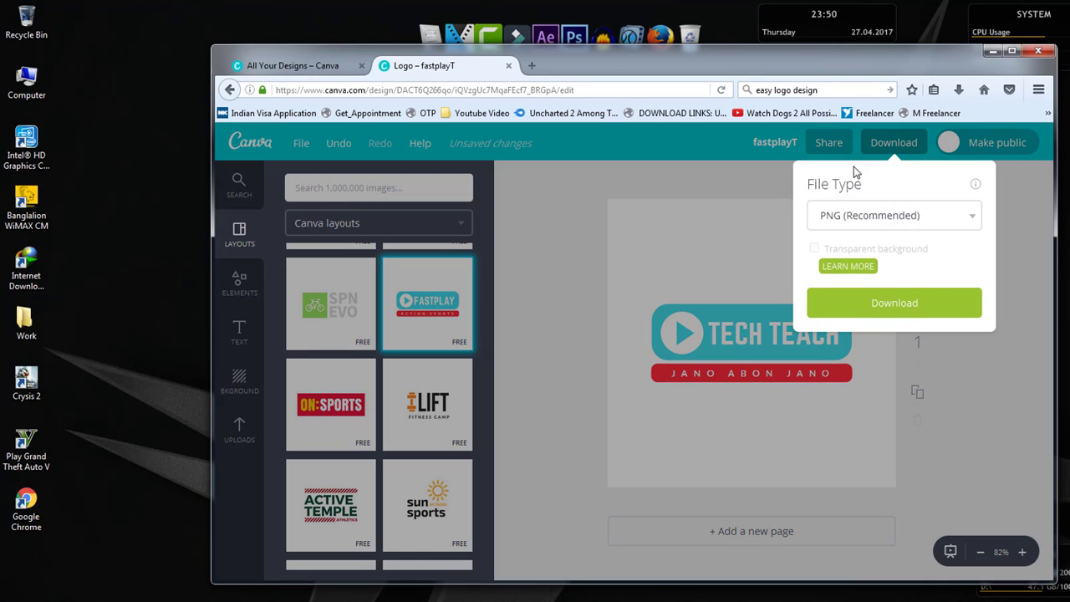
{"action": "left_click", "coordinate": [862, 216]}
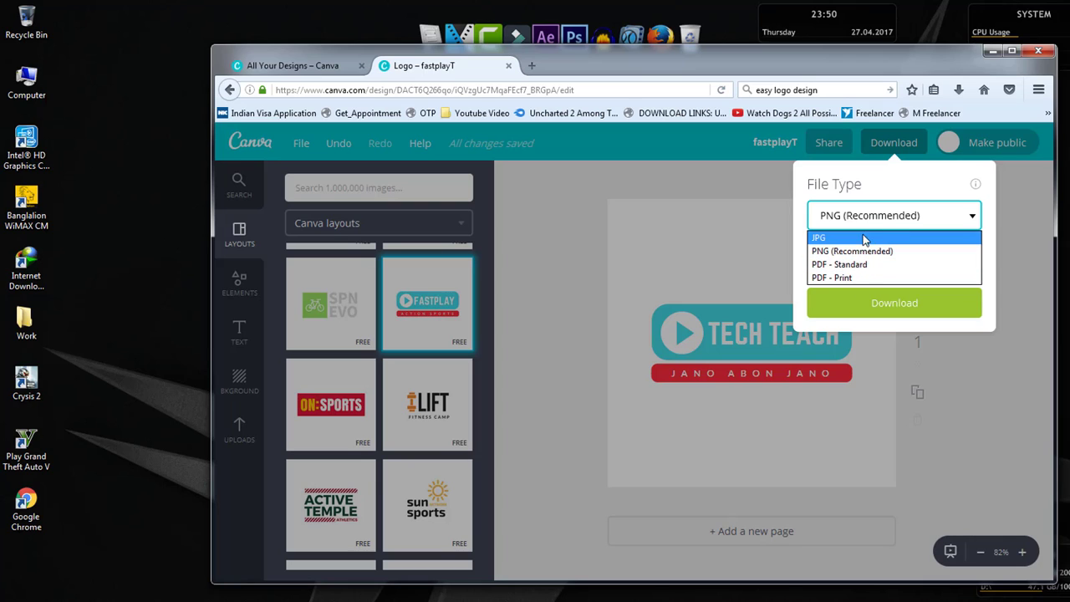
{"action": "left_click", "coordinate": [871, 238]}
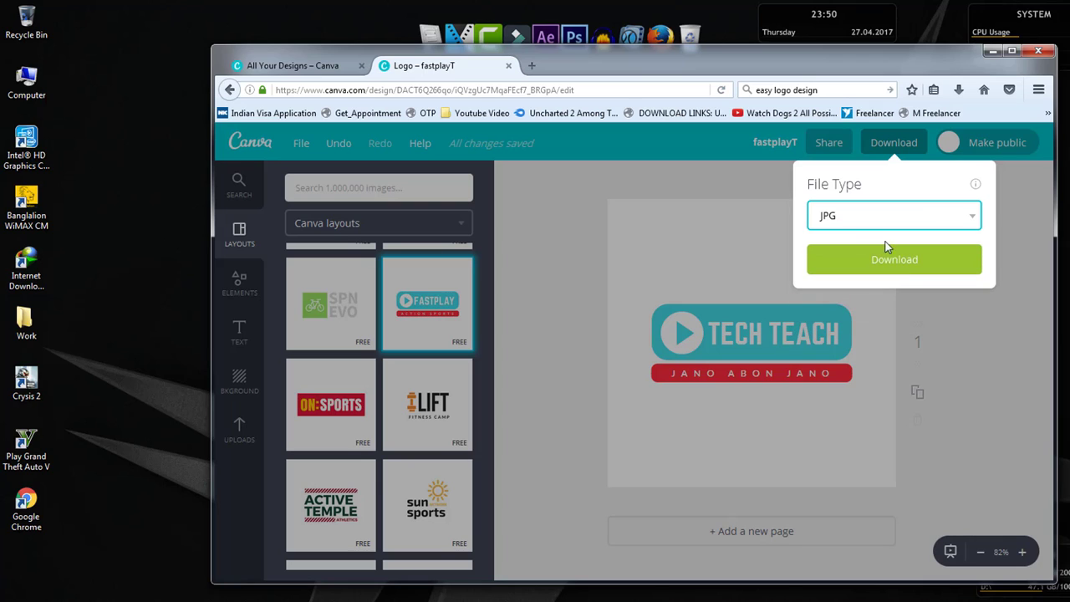
{"action": "left_click", "coordinate": [884, 261]}
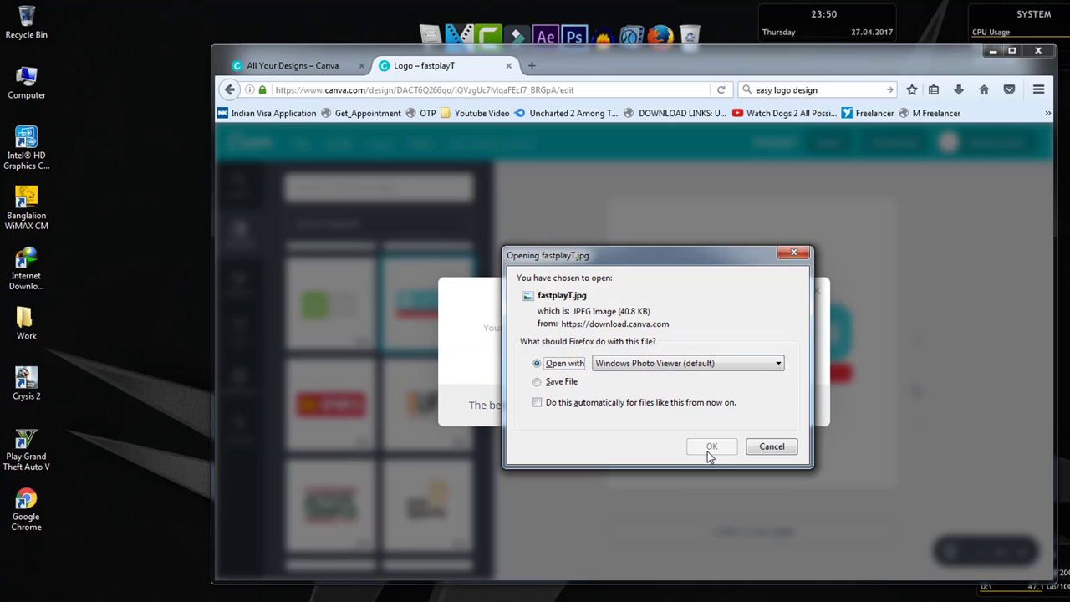
{"action": "left_click", "coordinate": [709, 451]}
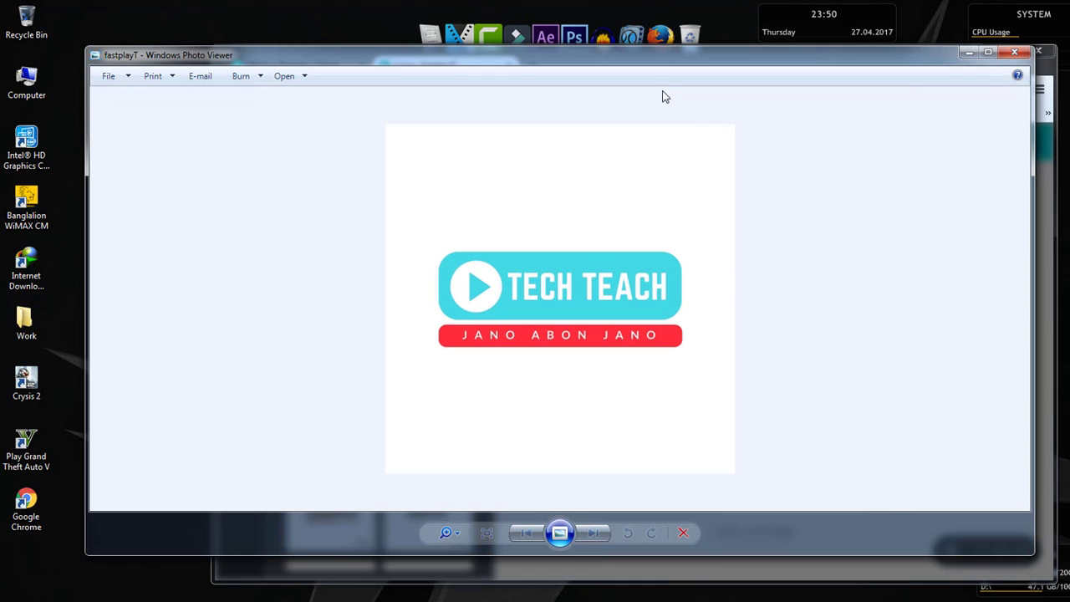
- Close the logo image in the photo viewer and minimize the browser window to show the desktop
{"action": "left_click", "coordinate": [1013, 52]}
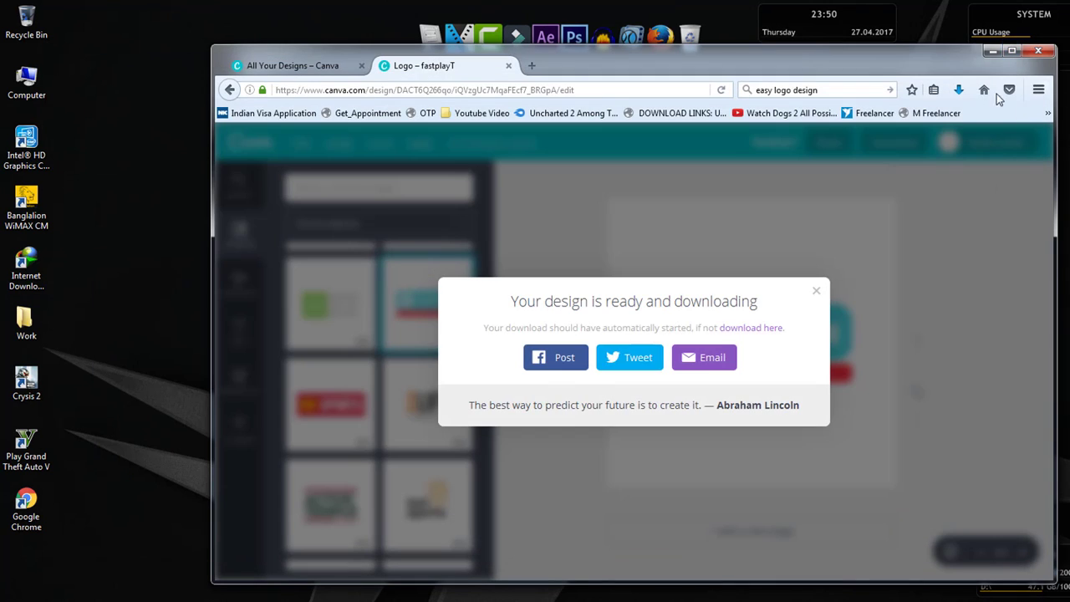
{"action": "left_click", "coordinate": [988, 49]}
{"action": "right_click", "coordinate": [748, 203]}
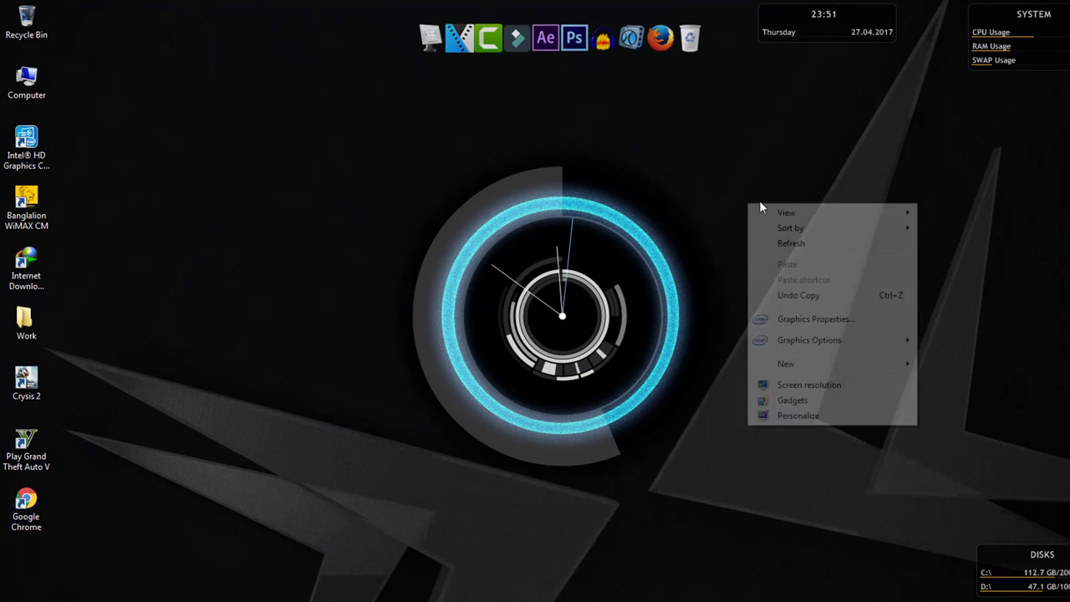
{"action": "right_click", "coordinate": [801, 239]}
{"action": "left_click", "coordinate": [865, 274]}
{"action": "right_click", "coordinate": [866, 273]}
{"action": "left_click", "coordinate": [941, 311]}
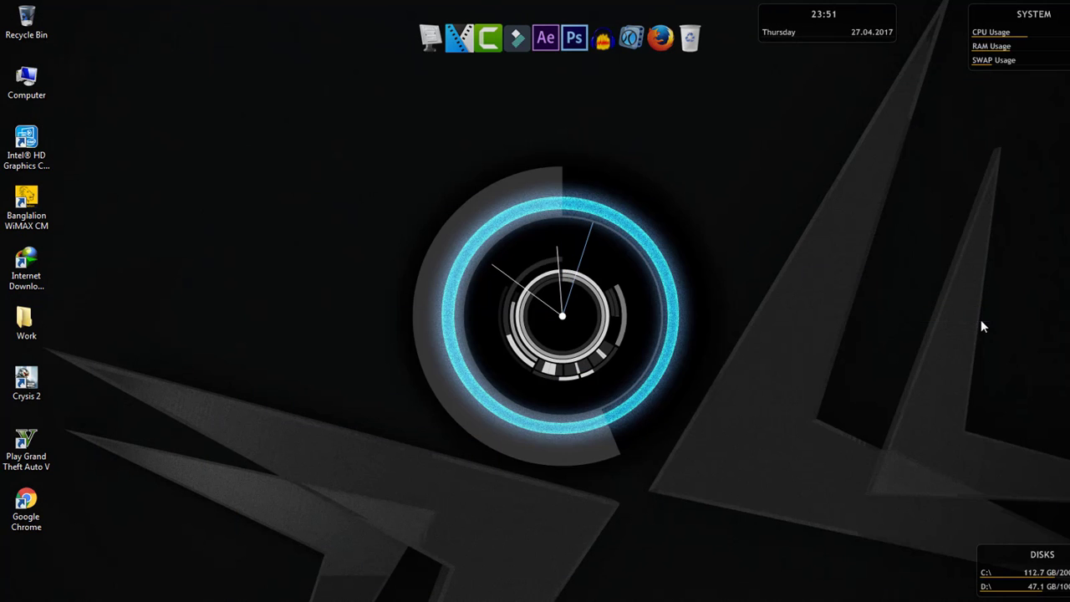
{"action": "right_click", "coordinate": [981, 320]}
{"action": "left_click", "coordinate": [1024, 360]}
{"action": "right_click", "coordinate": [1024, 360]}
{"action": "left_click", "coordinate": [1041, 405]}
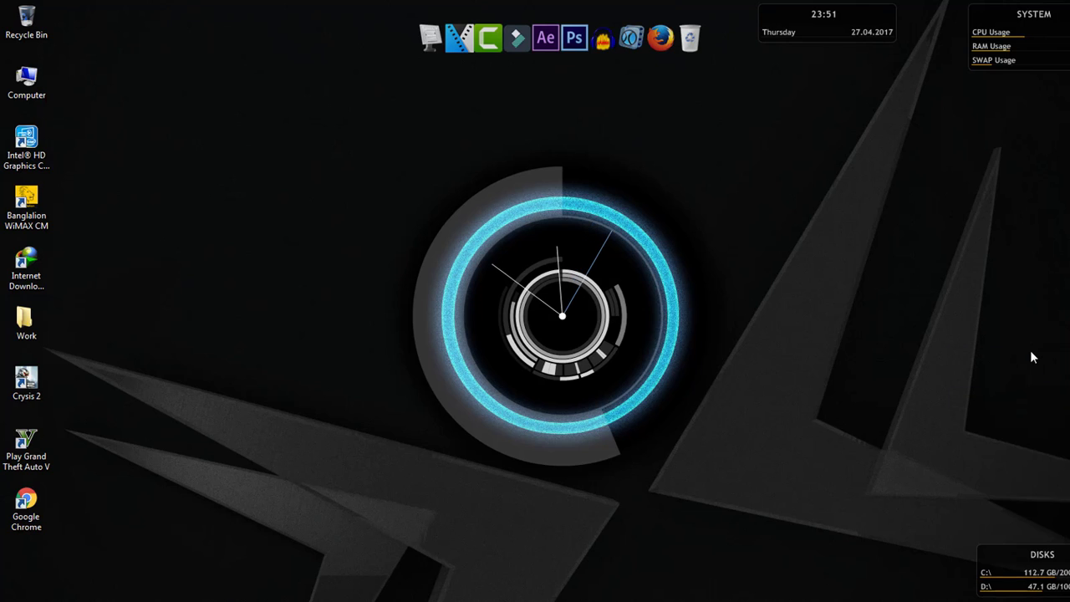